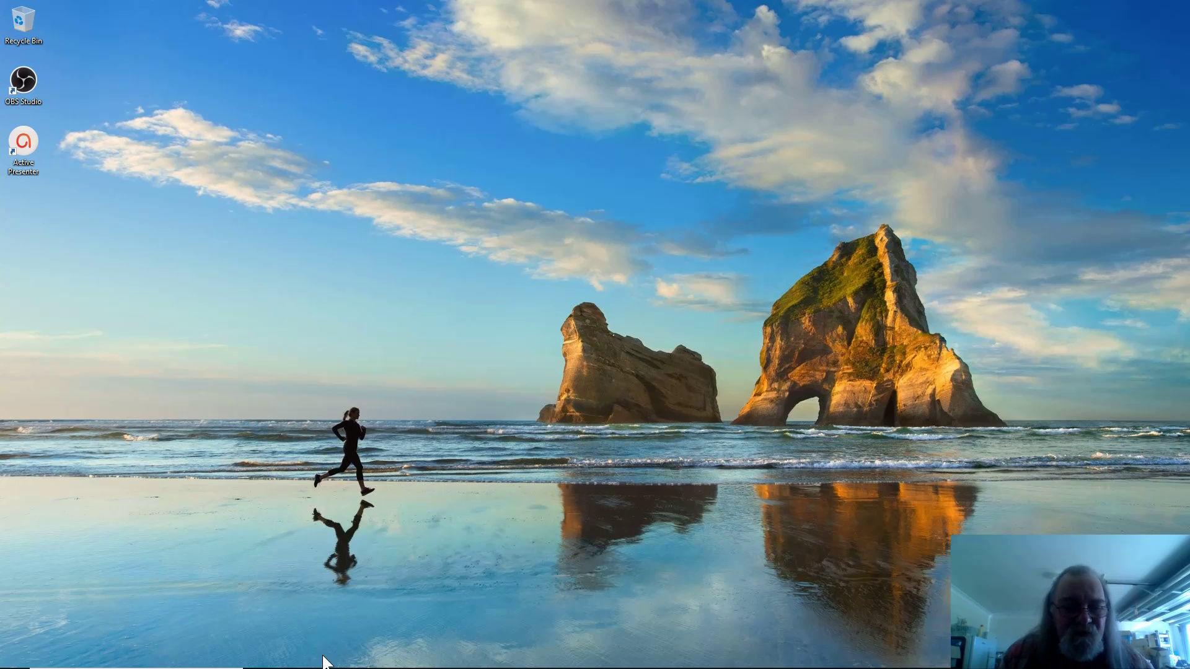
Step: Open the Downloads folder in File Explorer and select the balenaEtcher-Setup-1.5.45 and lubuntu-18.04.2-desktop-amd64 files together
{"action": "mouse_move", "coordinate": [328, 668]}
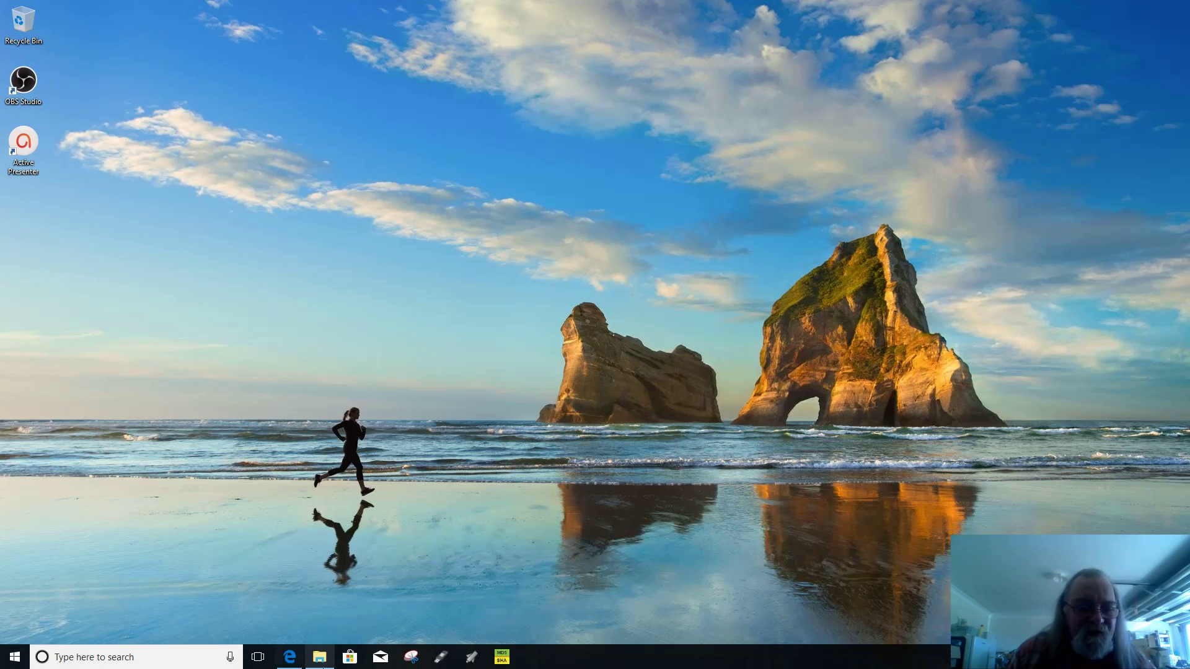
{"action": "left_click", "coordinate": [321, 660]}
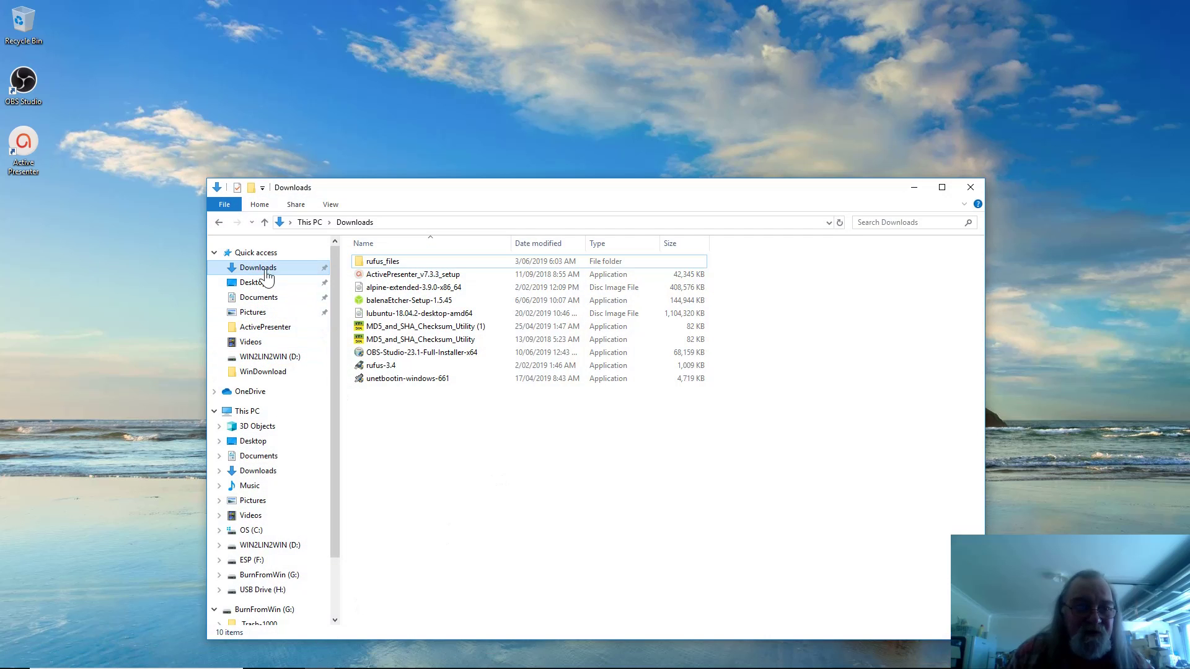
{"action": "left_click", "coordinate": [426, 300]}
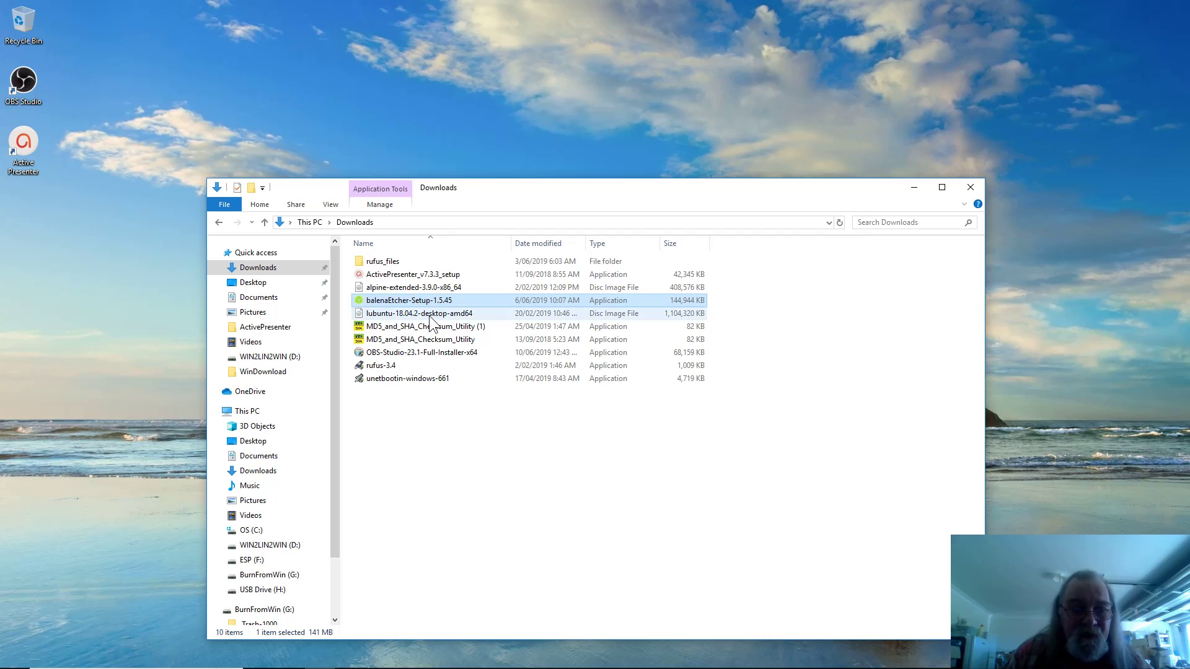
{"action": "left_click", "coordinate": [430, 313], "text": "ctrl"}
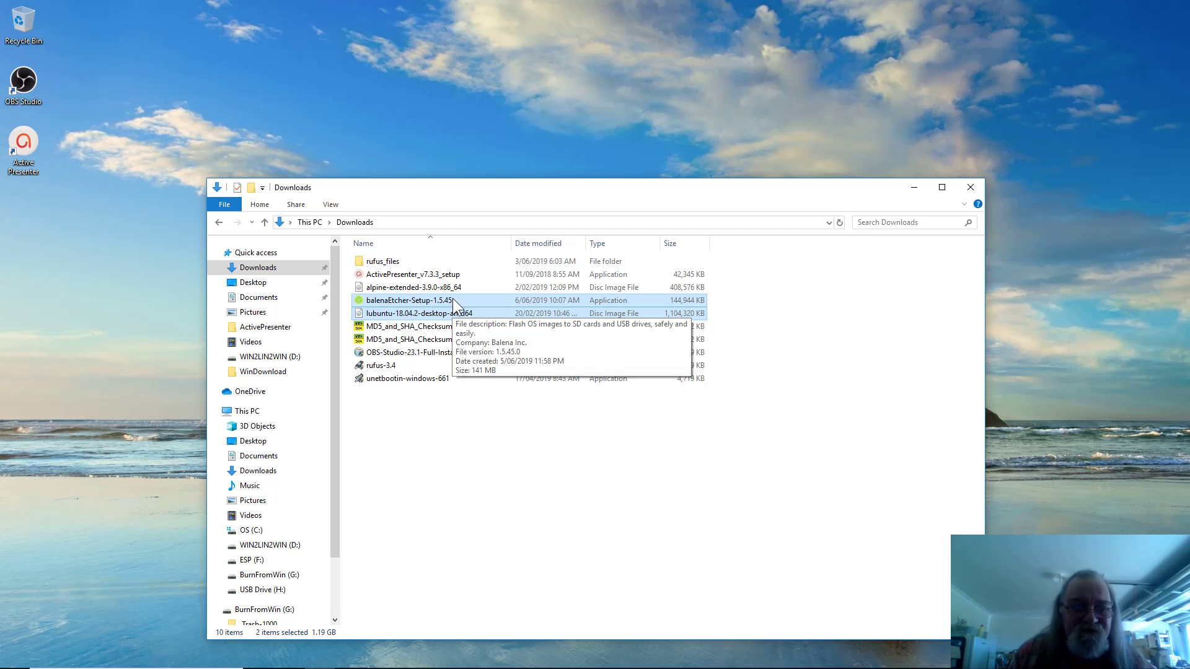
Step: Switch to the Edge browser and run a Bing search for "linux etcher"
{"action": "mouse_move", "coordinate": [255, 667]}
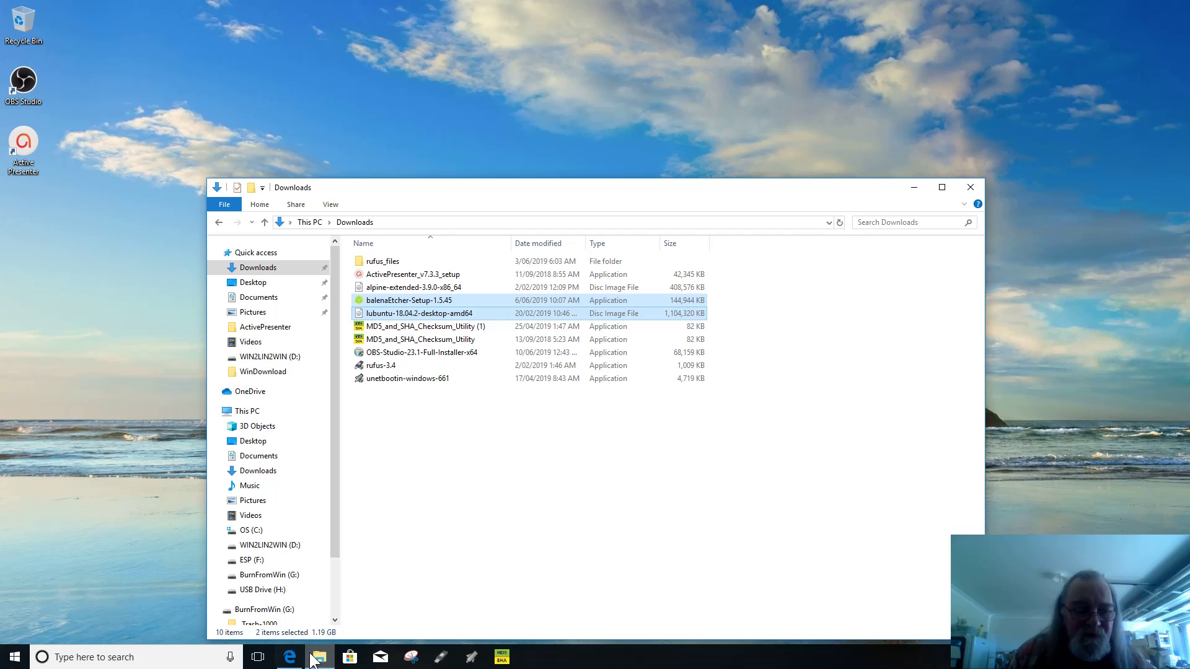
{"action": "left_click", "coordinate": [289, 657]}
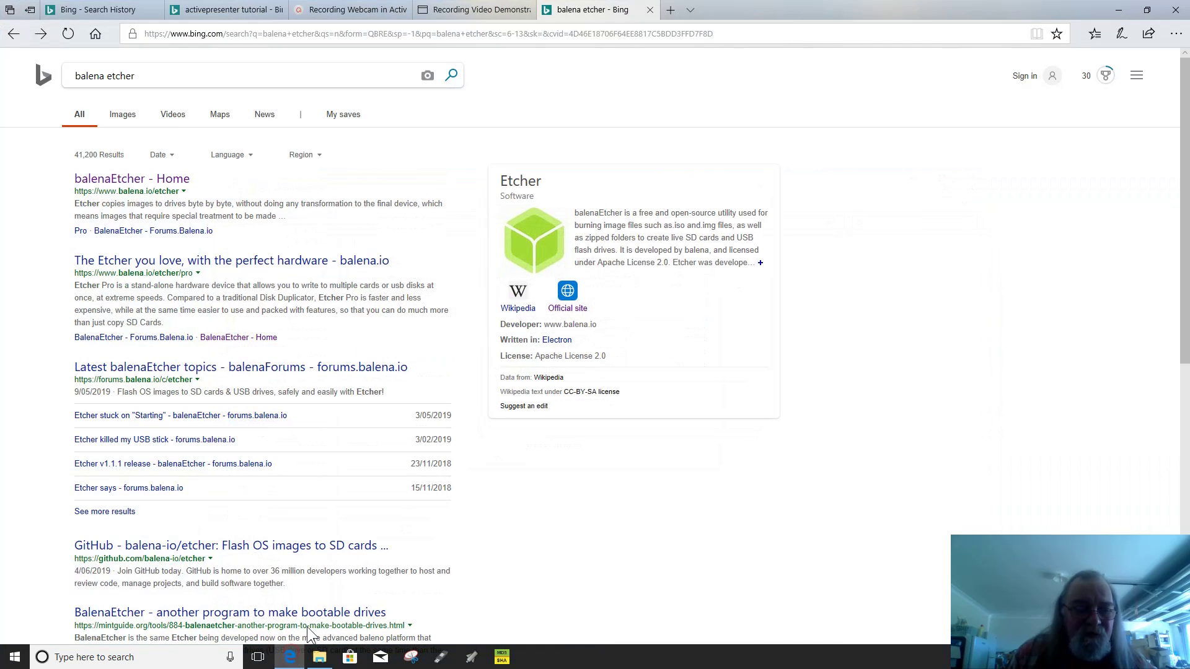
{"action": "left_click", "coordinate": [107, 73]}
{"action": "key", "text": "BackSpace"}
{"action": "key", "text": "BackSpace"}
{"action": "key", "text": "BackSpace"}
{"action": "key", "text": "BackSpace"}
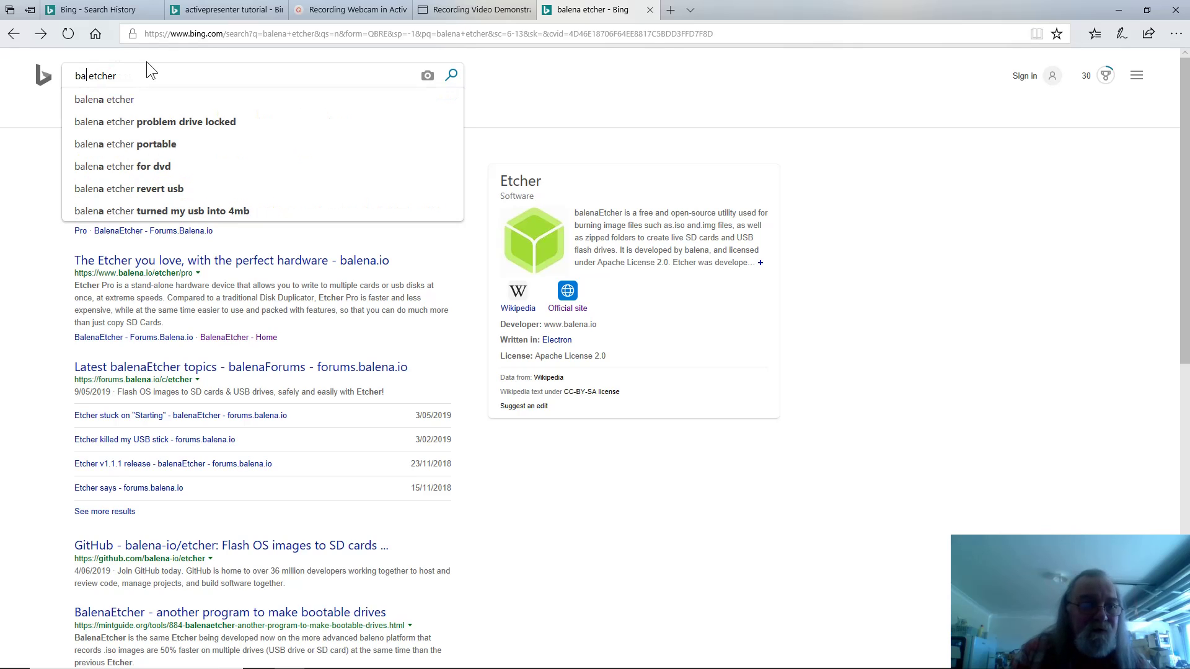
{"action": "key", "text": "BackSpace"}
{"action": "key", "text": "BackSpace"}
{"action": "type", "text": "linux"}
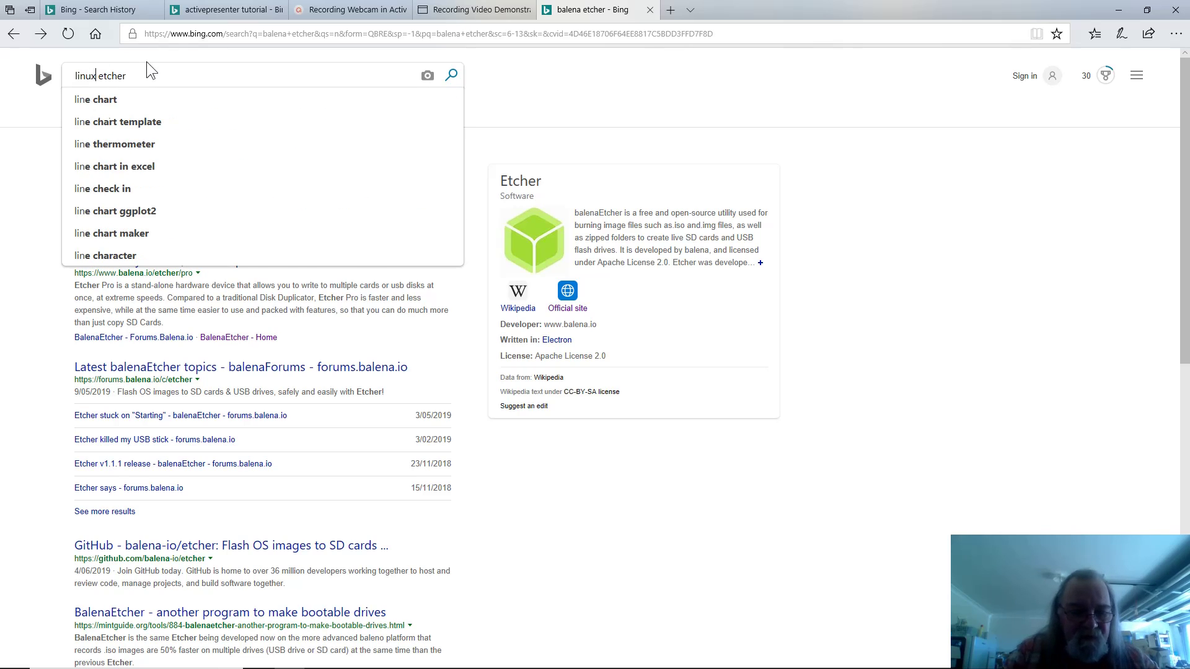
{"action": "key", "text": "End"}
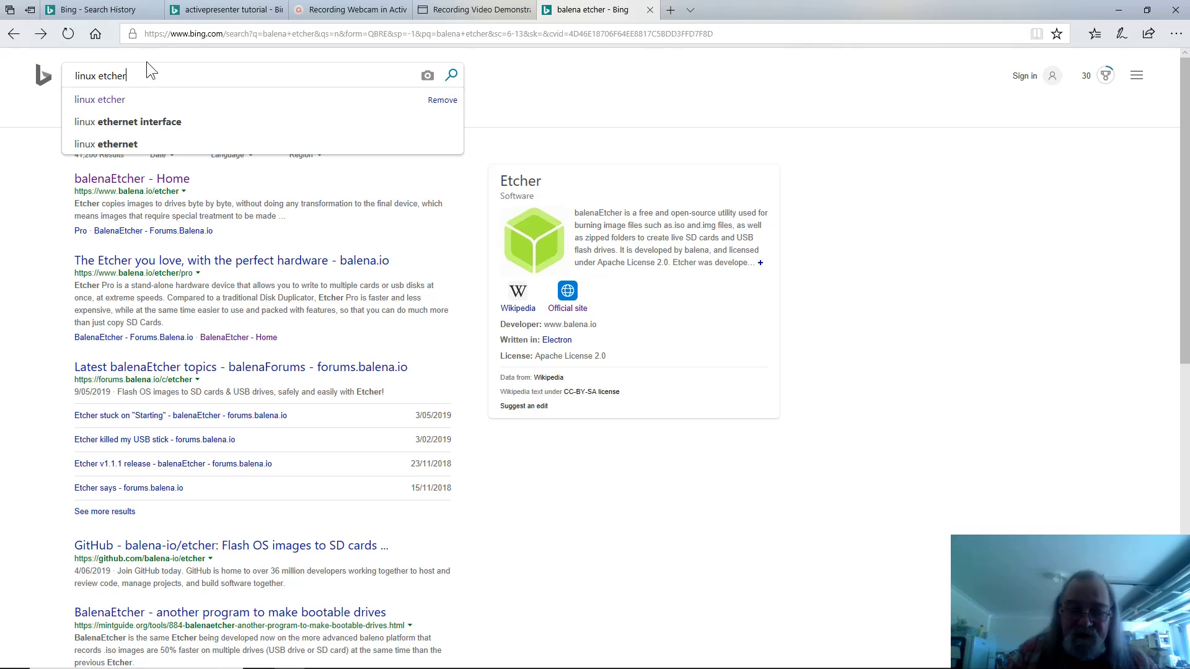
{"action": "key", "text": "Return"}
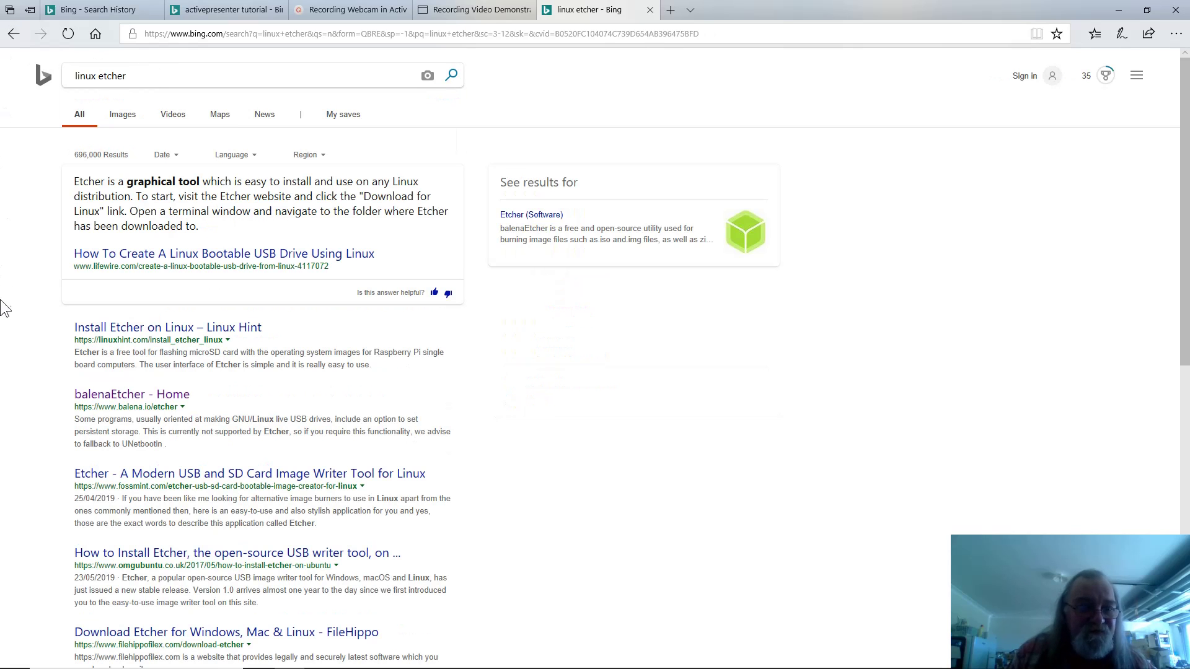
Step: Open the balenaEtcher home page from the search results, view the download options per platform, and minimize the browser
{"action": "left_click", "coordinate": [149, 402]}
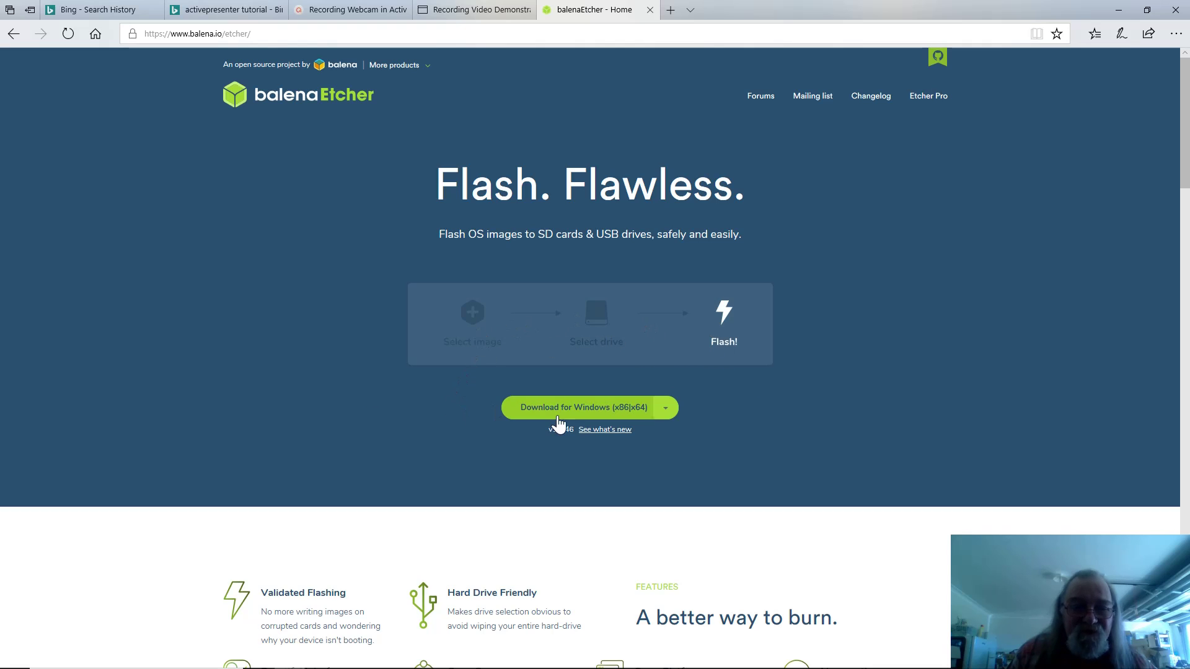
{"action": "left_click", "coordinate": [666, 410]}
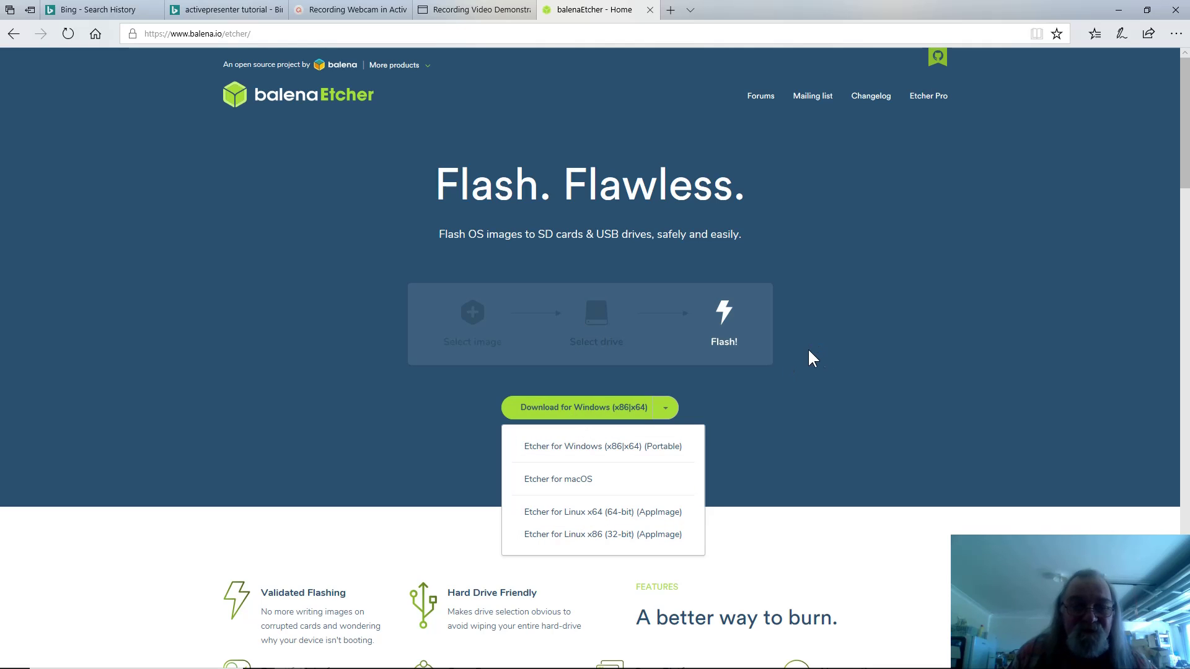
{"action": "left_click", "coordinate": [1119, 12]}
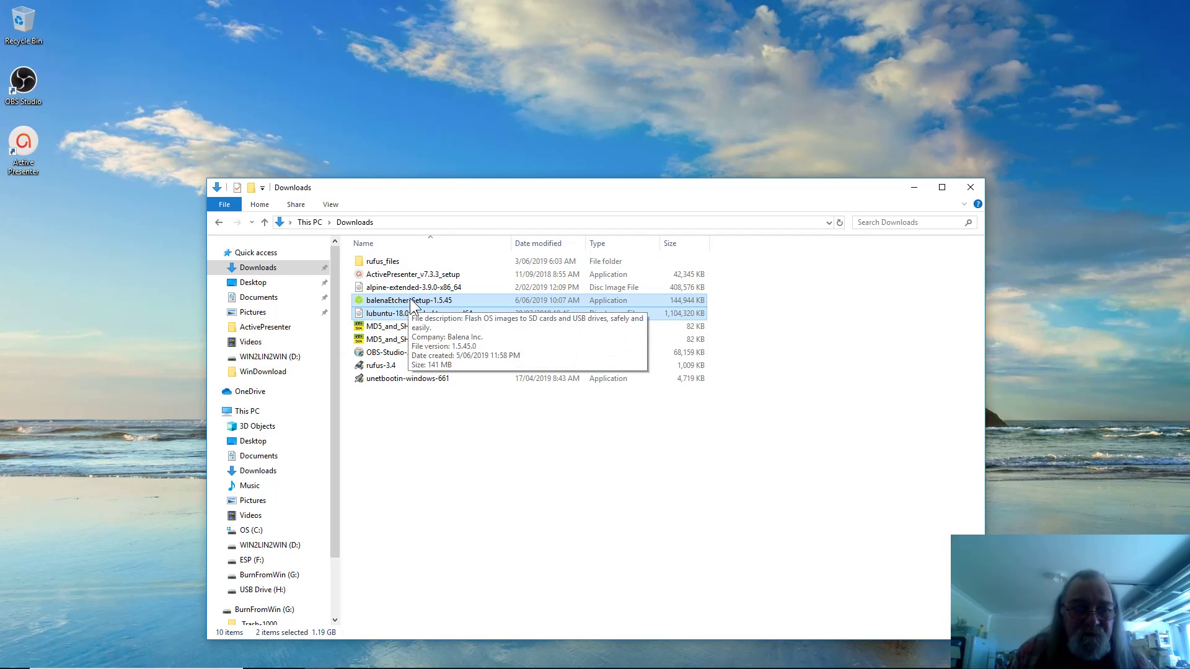
Step: Install balenaEtcher from the setup file in Downloads, accepting the license agreement, and move the Etcher window off the file list
{"action": "left_click", "coordinate": [411, 305]}
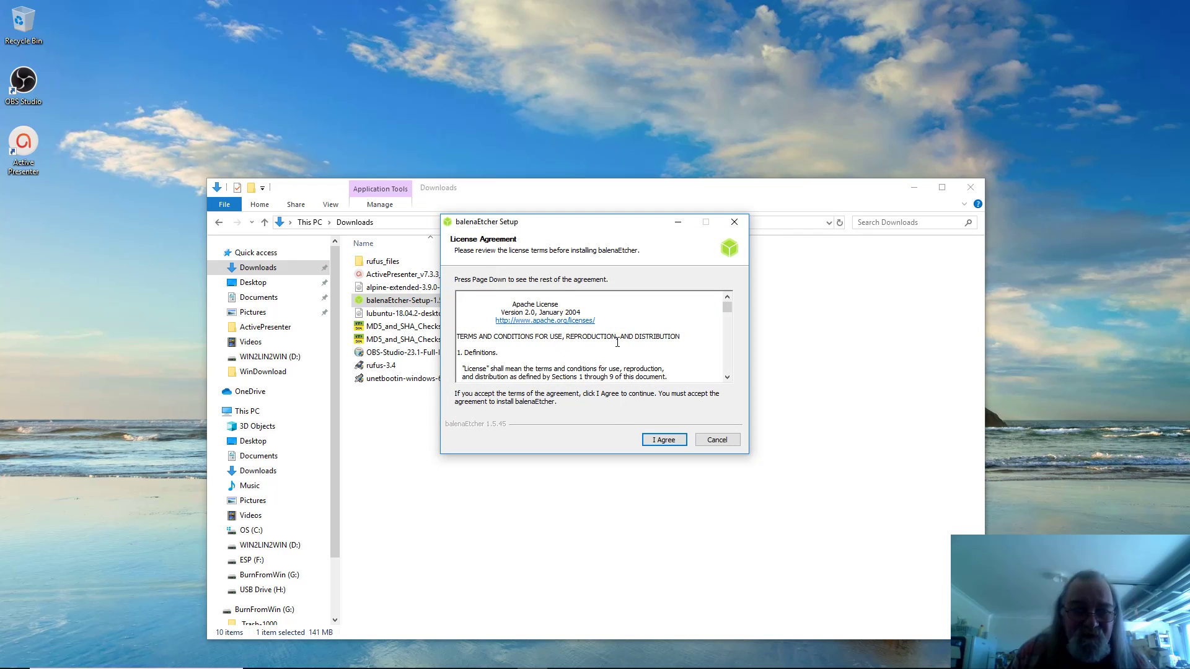
{"action": "scroll", "coordinate": [618, 343], "scroll_direction": "down", "scroll_amount": 15}
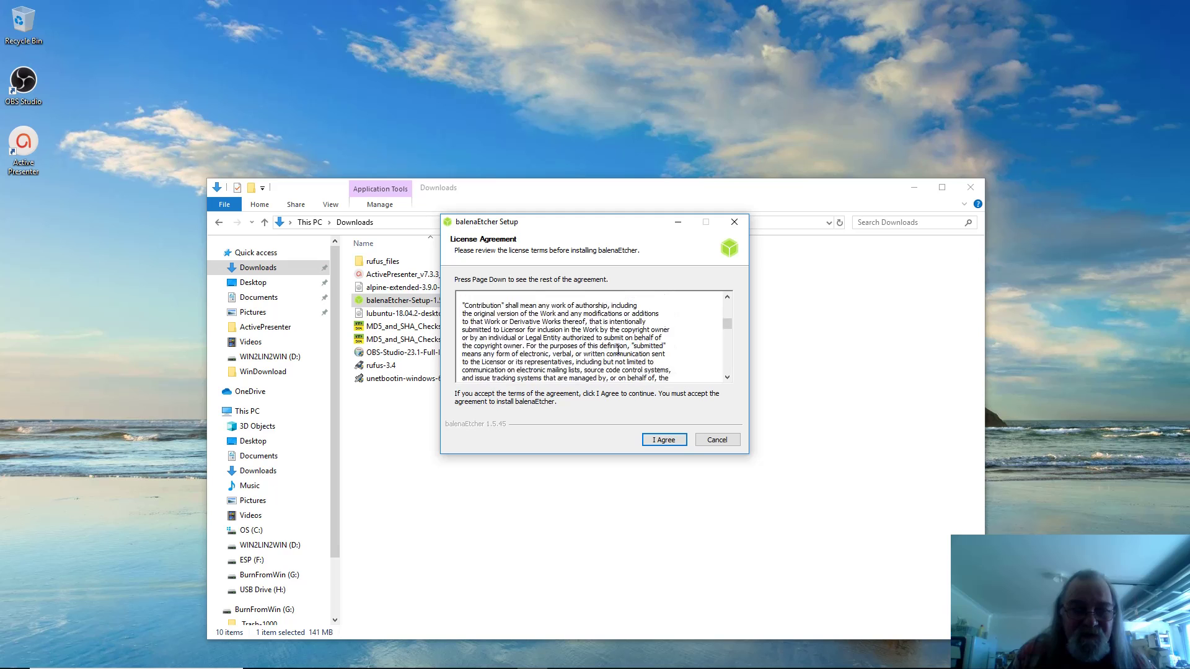
{"action": "scroll", "coordinate": [618, 349], "scroll_direction": "down", "scroll_amount": 12}
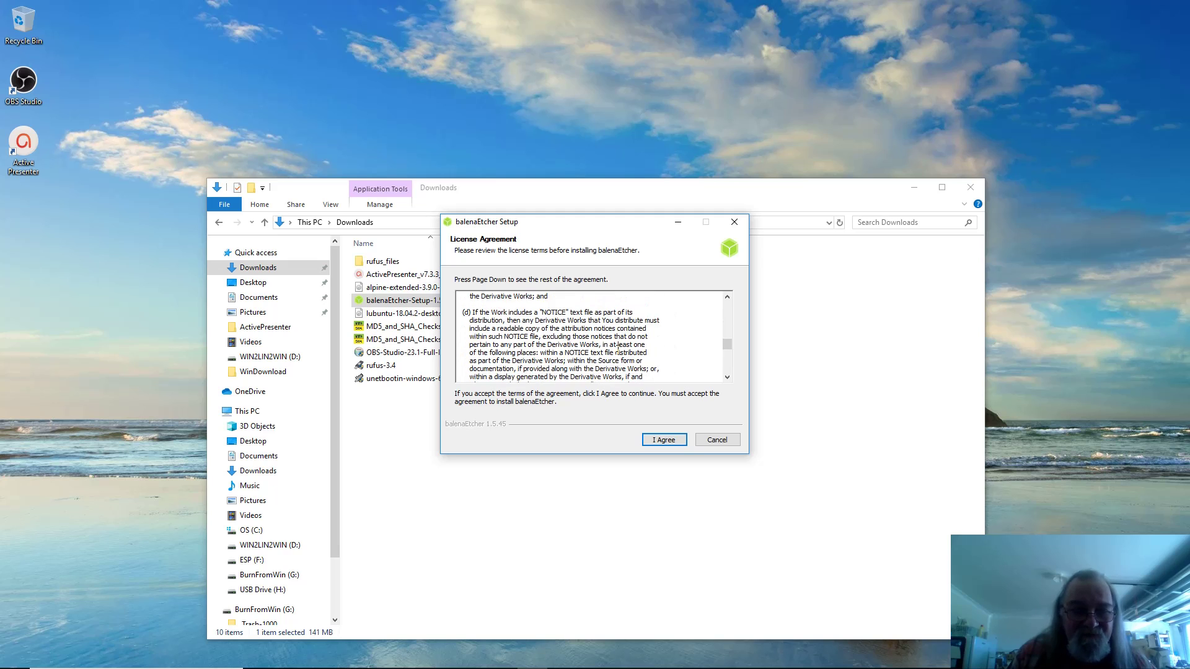
{"action": "scroll", "coordinate": [618, 347], "scroll_direction": "down", "scroll_amount": 15}
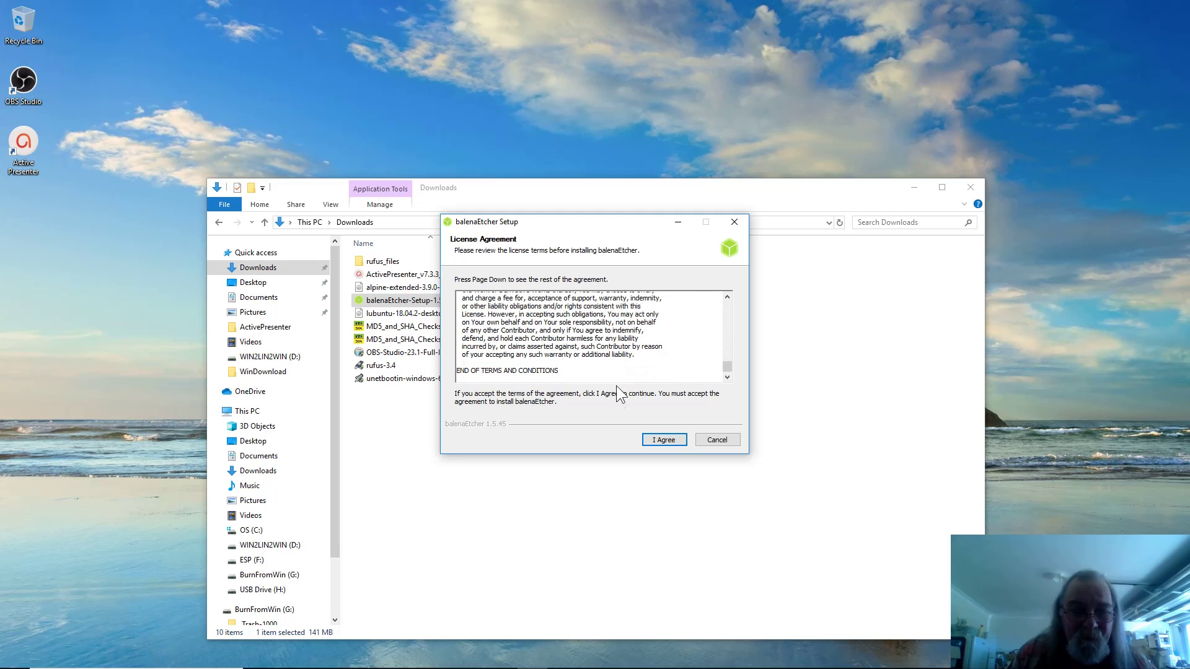
{"action": "left_click", "coordinate": [664, 439]}
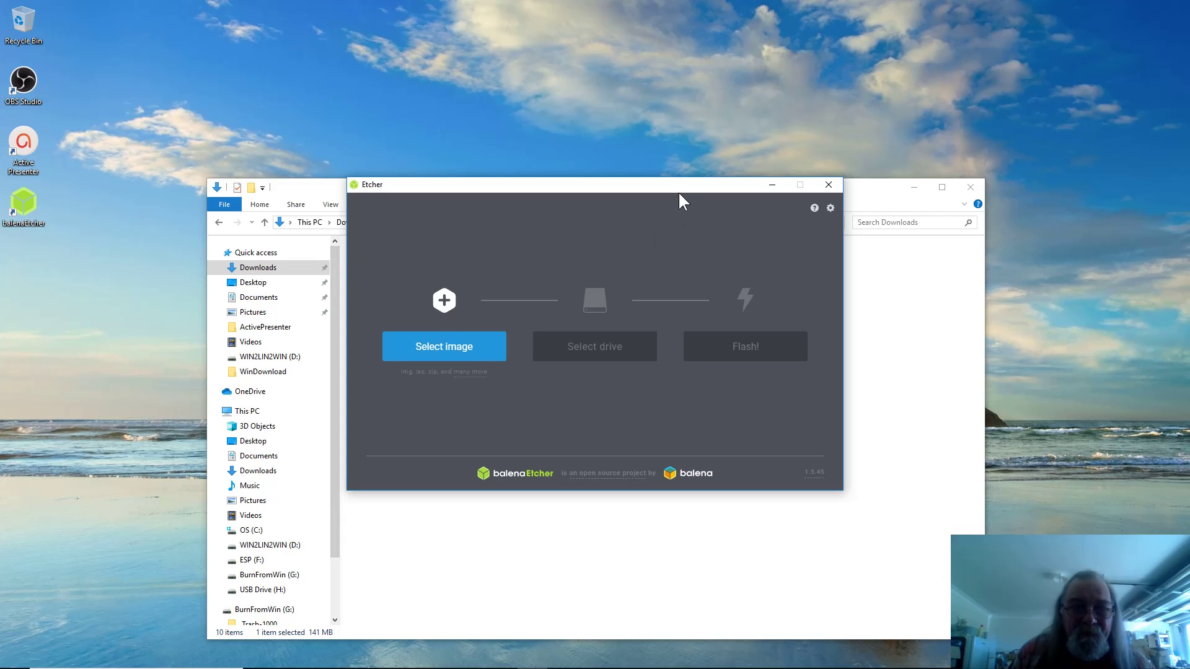
{"action": "left_click_drag", "start_coordinate": [676, 185], "coordinate": [821, 170]}
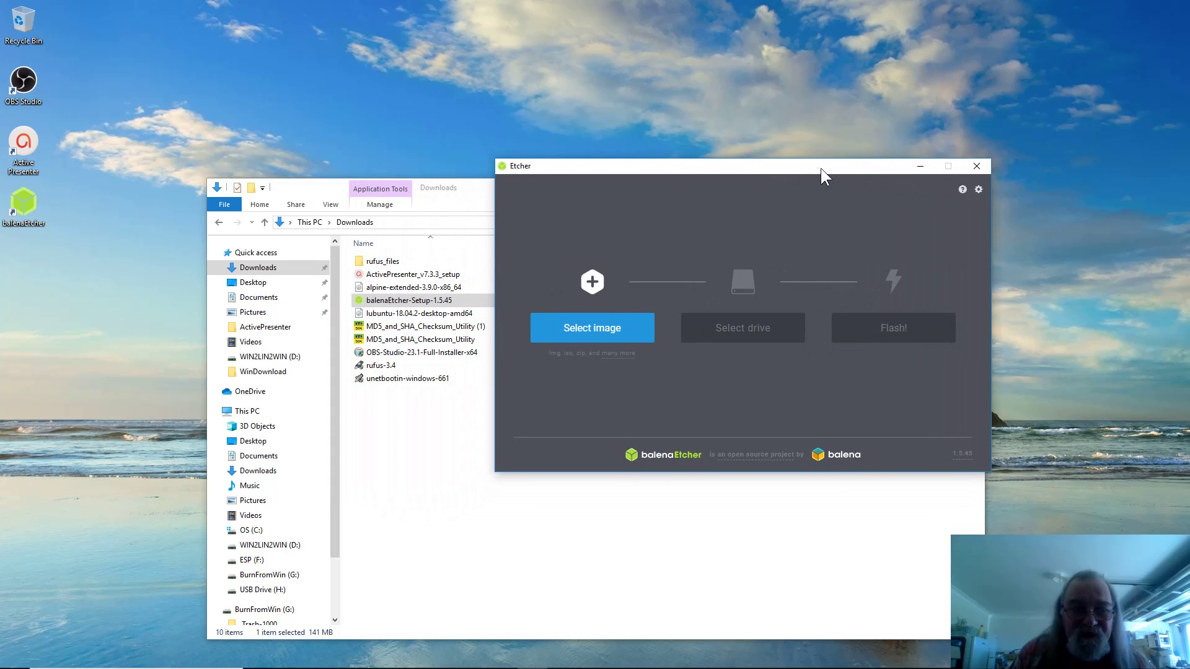
Step: Check the contents of USB Drive (H:) and review its format options with Quick Format off, without formatting, and minimize File Explorer
{"action": "left_click", "coordinate": [263, 595]}
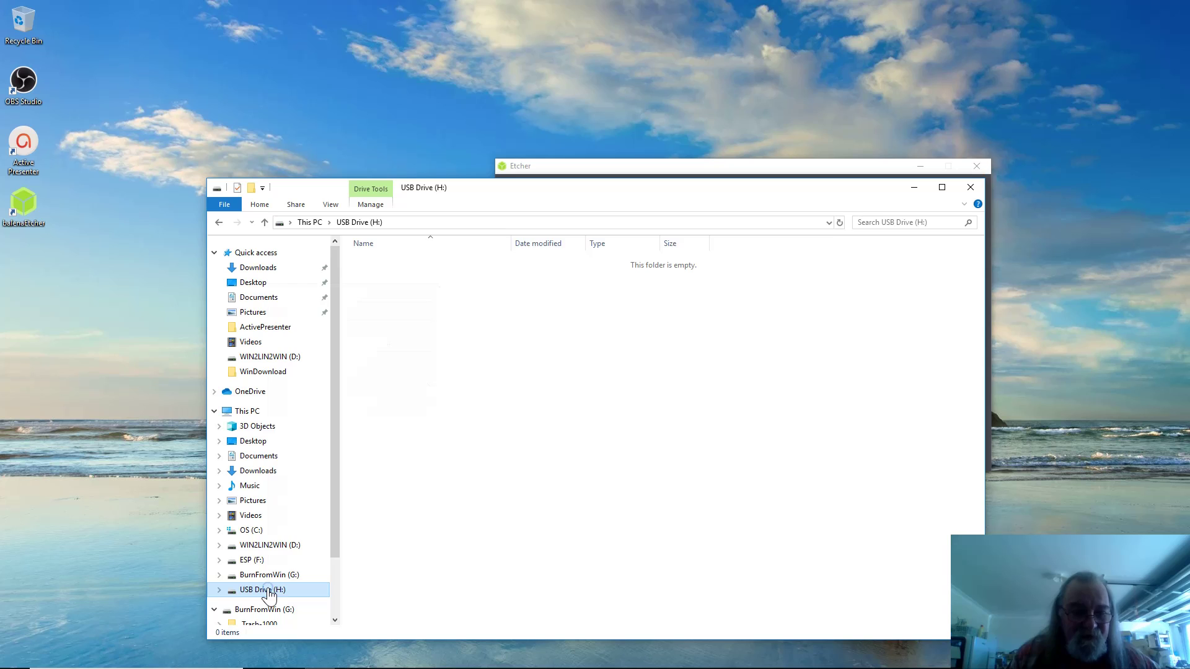
{"action": "right_click", "coordinate": [268, 592]}
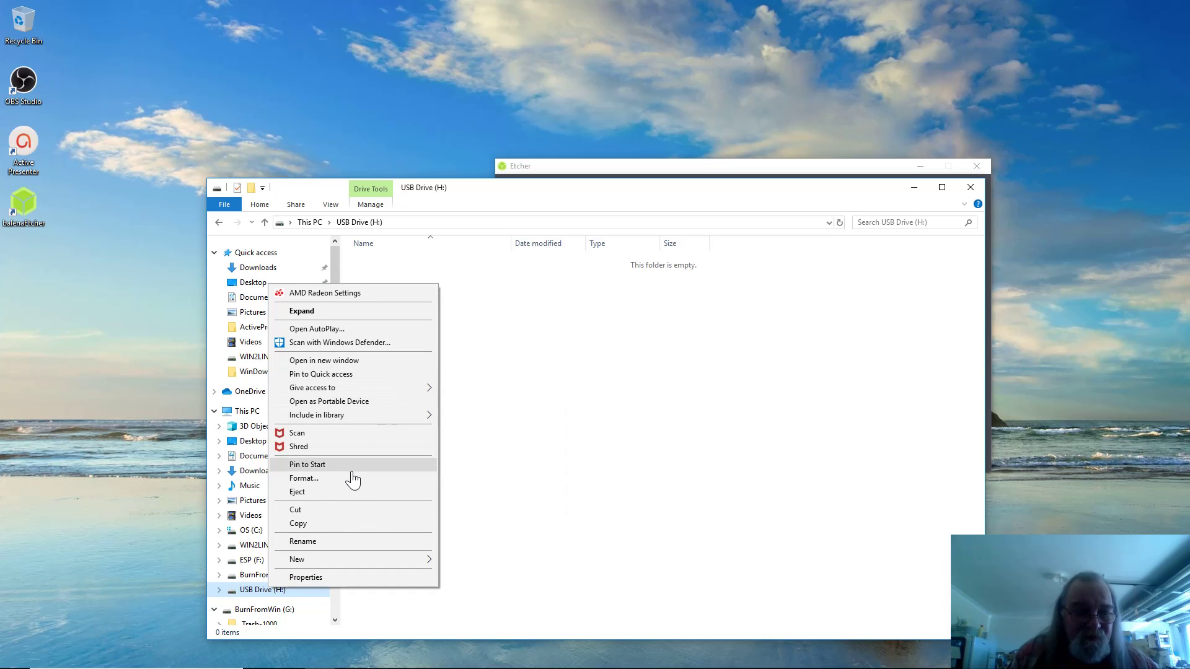
{"action": "left_click", "coordinate": [316, 479]}
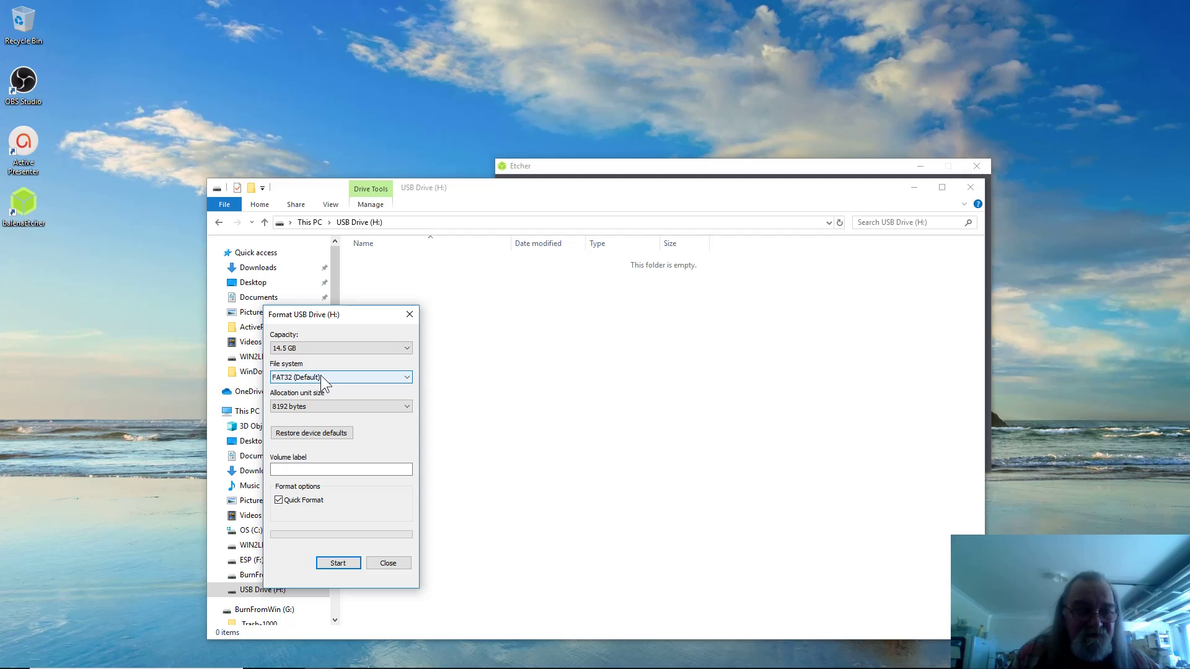
{"action": "left_click", "coordinate": [279, 501]}
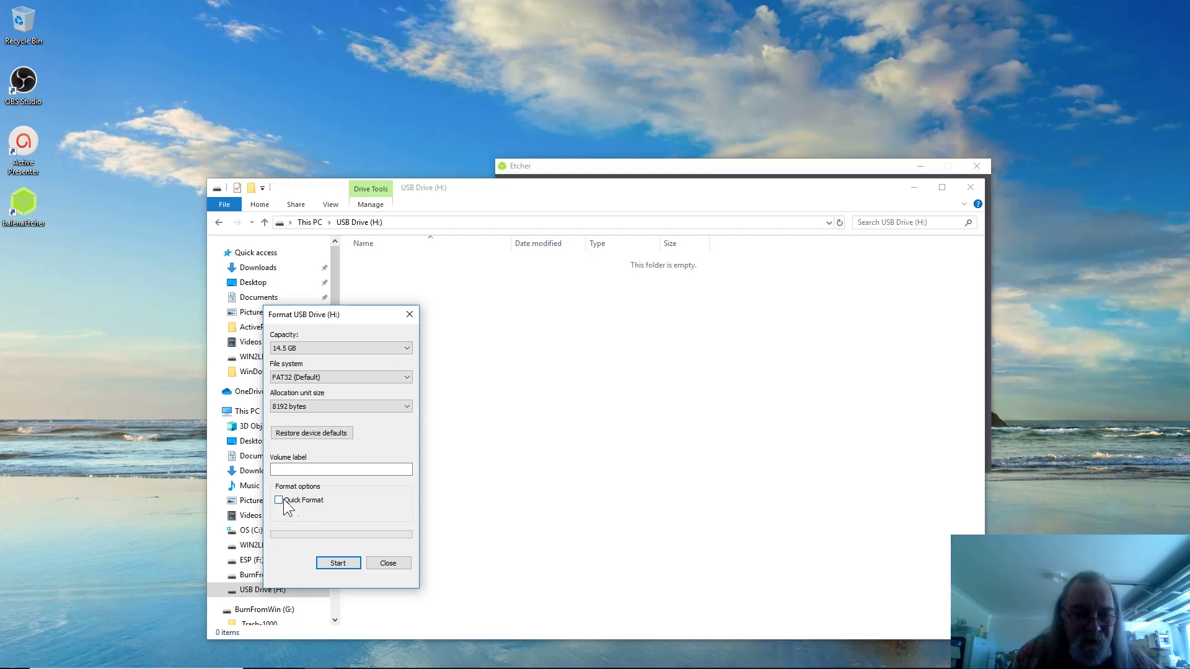
{"action": "left_click", "coordinate": [388, 563]}
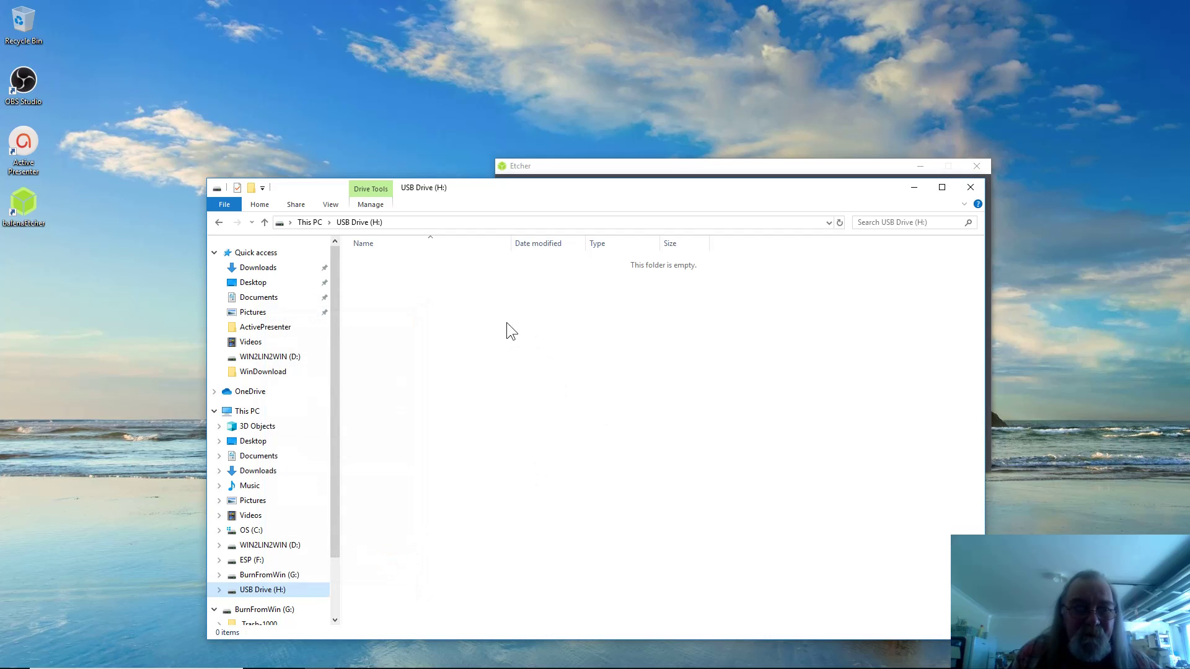
{"action": "left_click", "coordinate": [914, 186]}
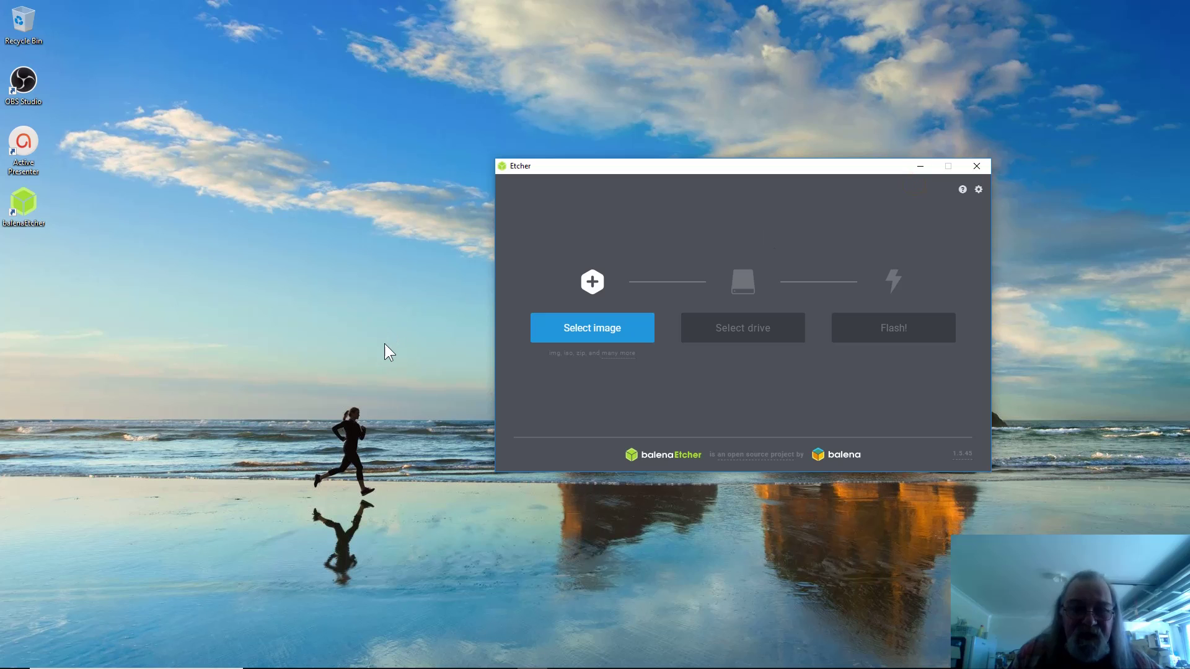
Step: Load lubuntu-18.04.2-desktop-amd64 from the Downloads folder as the image to flash
{"action": "left_click", "coordinate": [592, 328]}
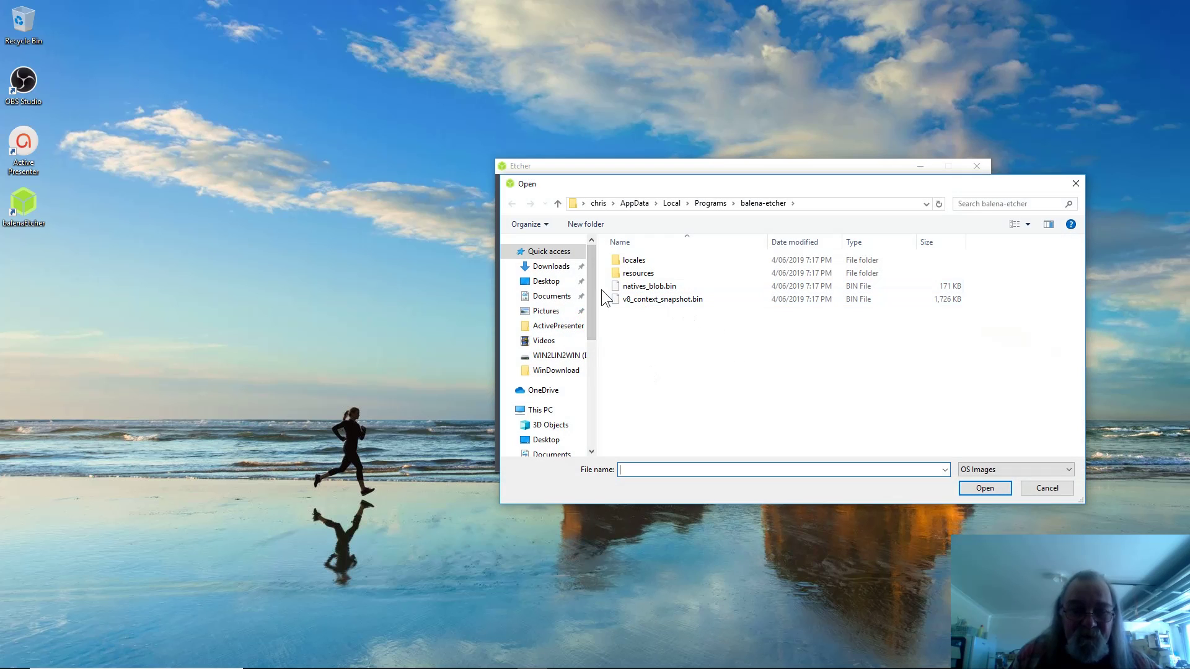
{"action": "left_click", "coordinate": [553, 269]}
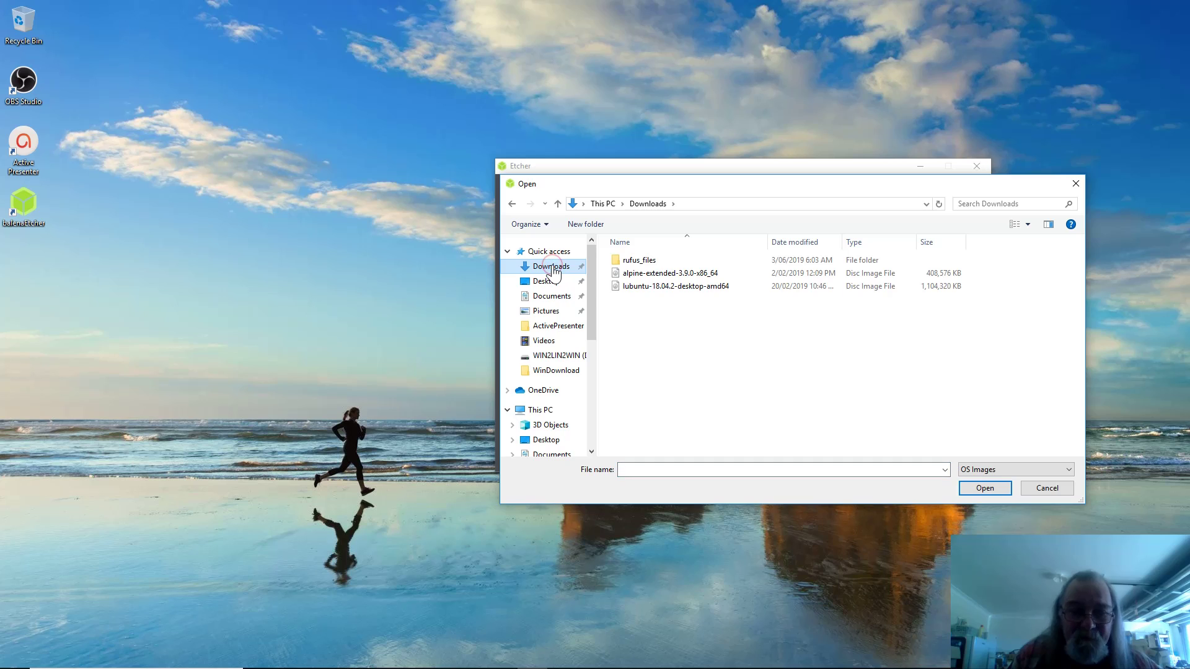
{"action": "left_click", "coordinate": [678, 288]}
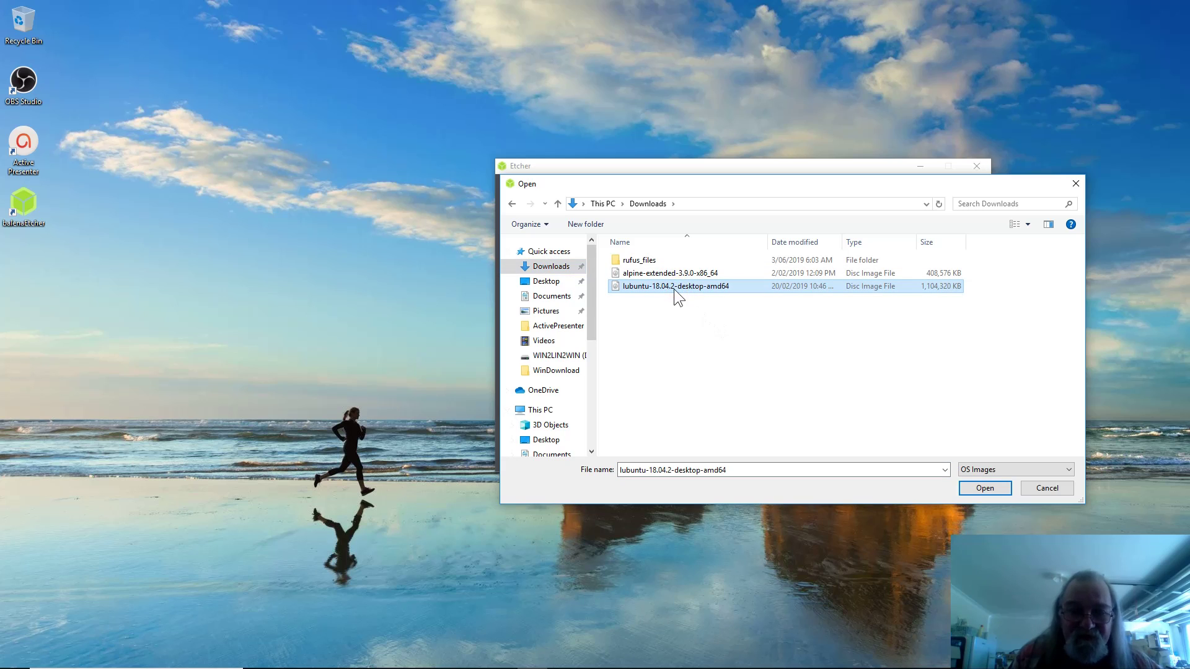
{"action": "left_click", "coordinate": [985, 487]}
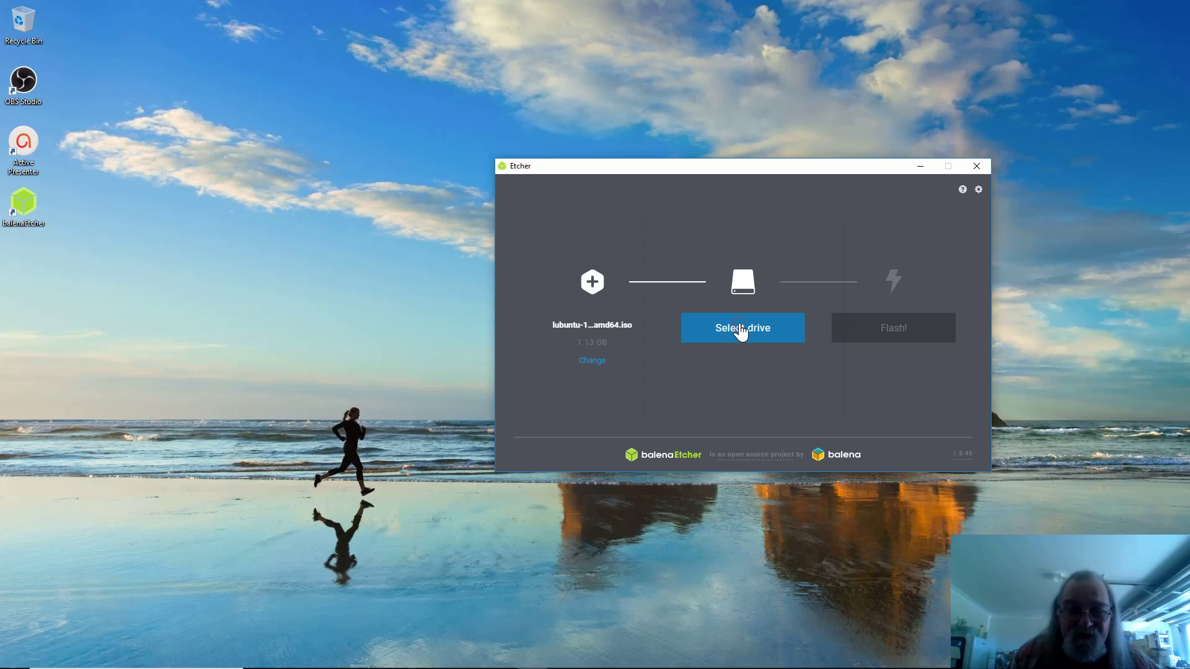
Step: Flash the image to the 15.66 GB SanDisk Cruzer Glide USB device (H:) and close Etcher
{"action": "left_click", "coordinate": [741, 331]}
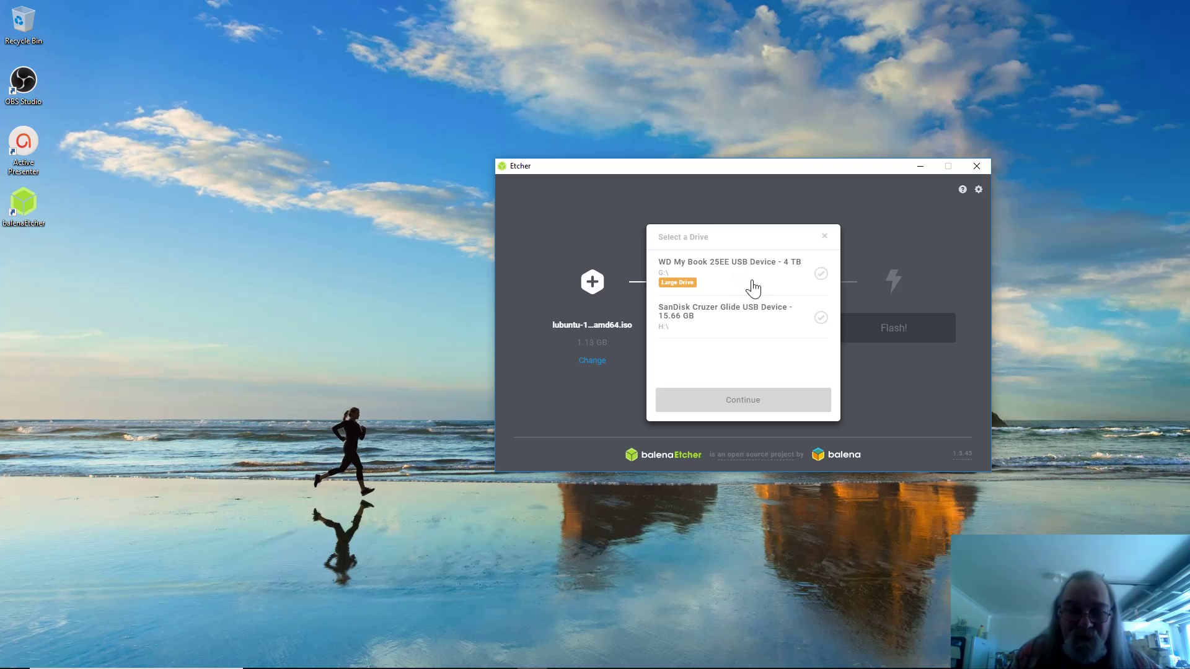
{"action": "left_click", "coordinate": [713, 325]}
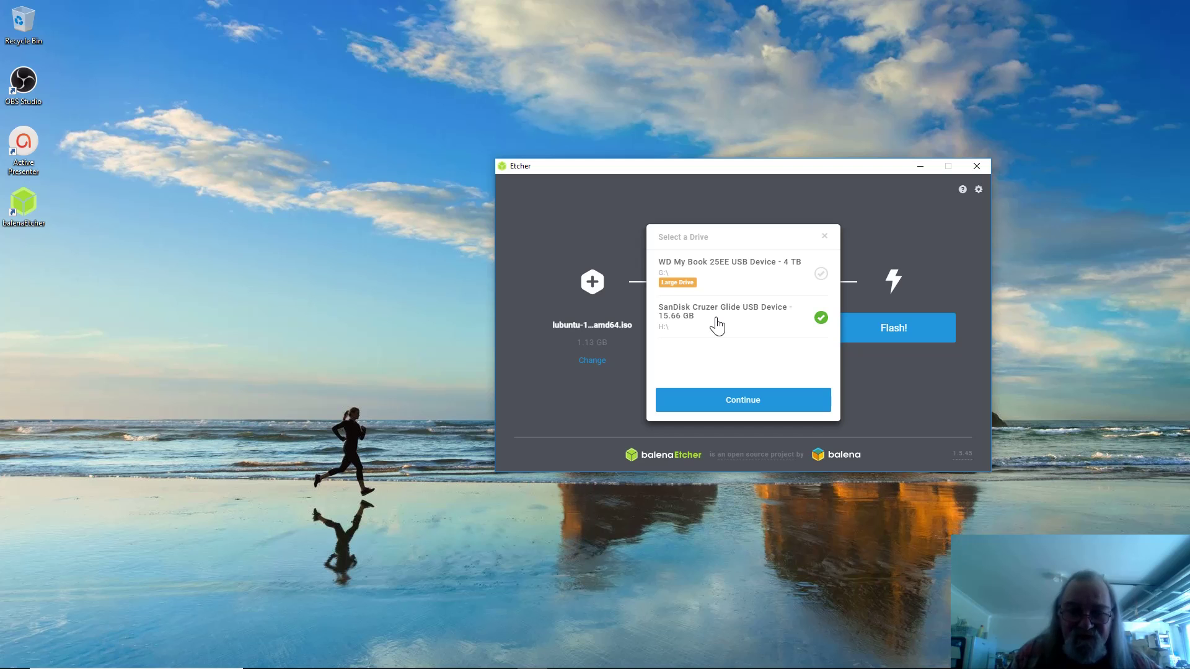
{"action": "left_click", "coordinate": [745, 404]}
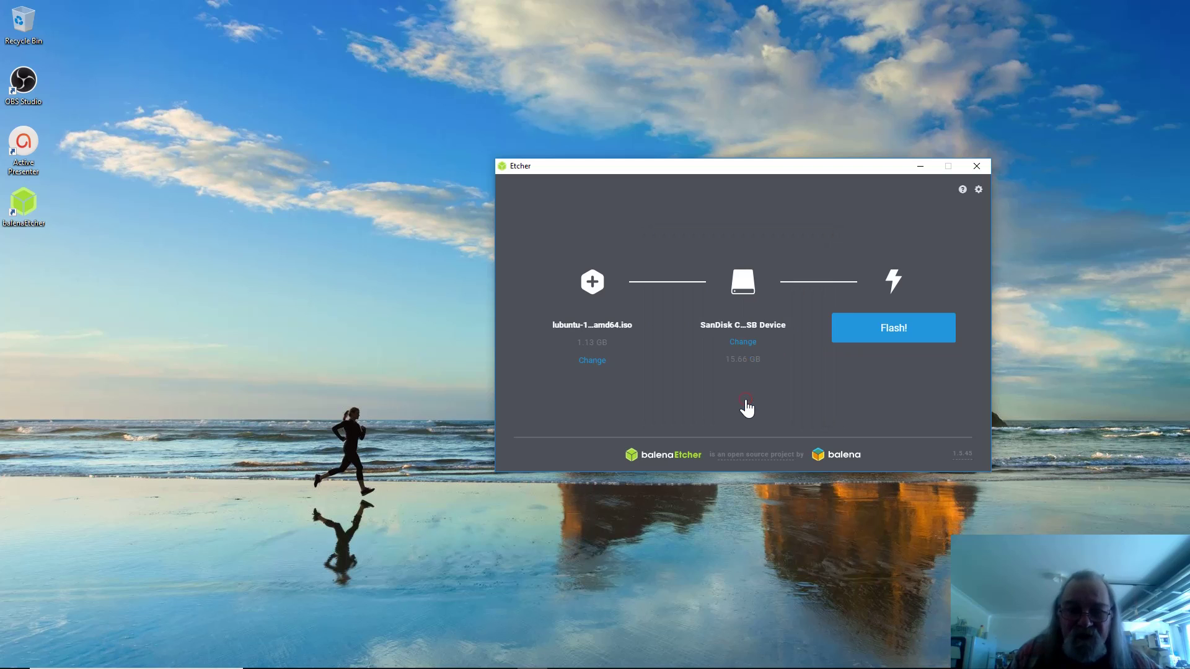
{"action": "left_click", "coordinate": [907, 337]}
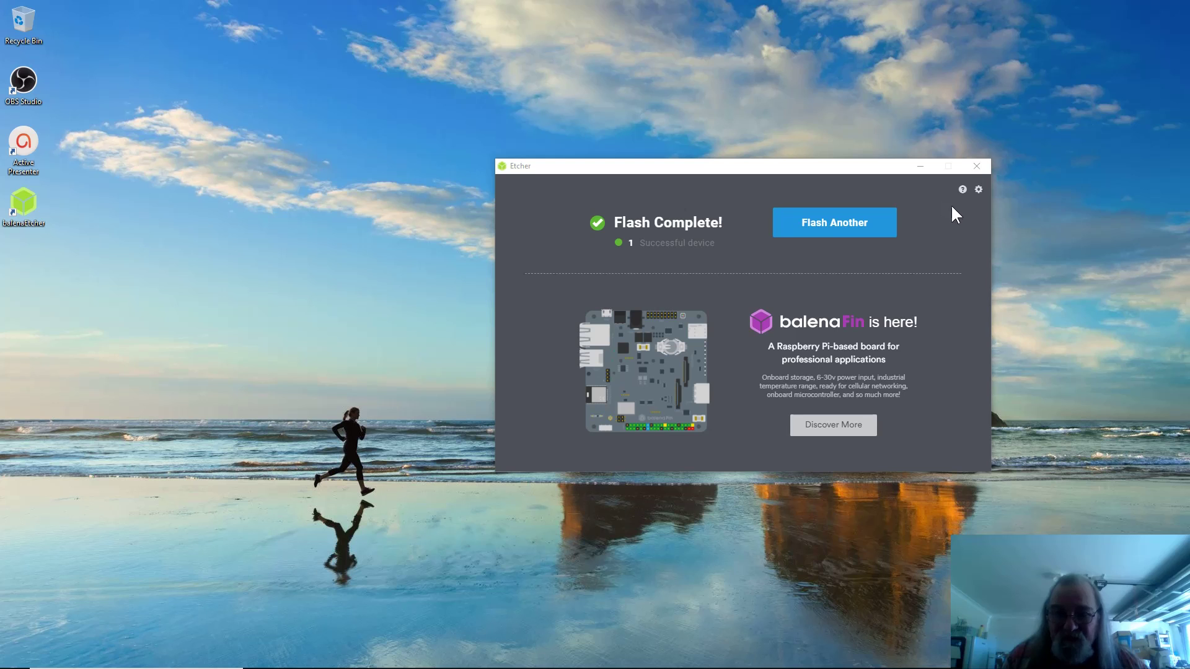
{"action": "left_click", "coordinate": [975, 166]}
Step: Open File Explorer and view the contents of the flashed USB Drive (H:)
{"action": "mouse_move", "coordinate": [260, 667]}
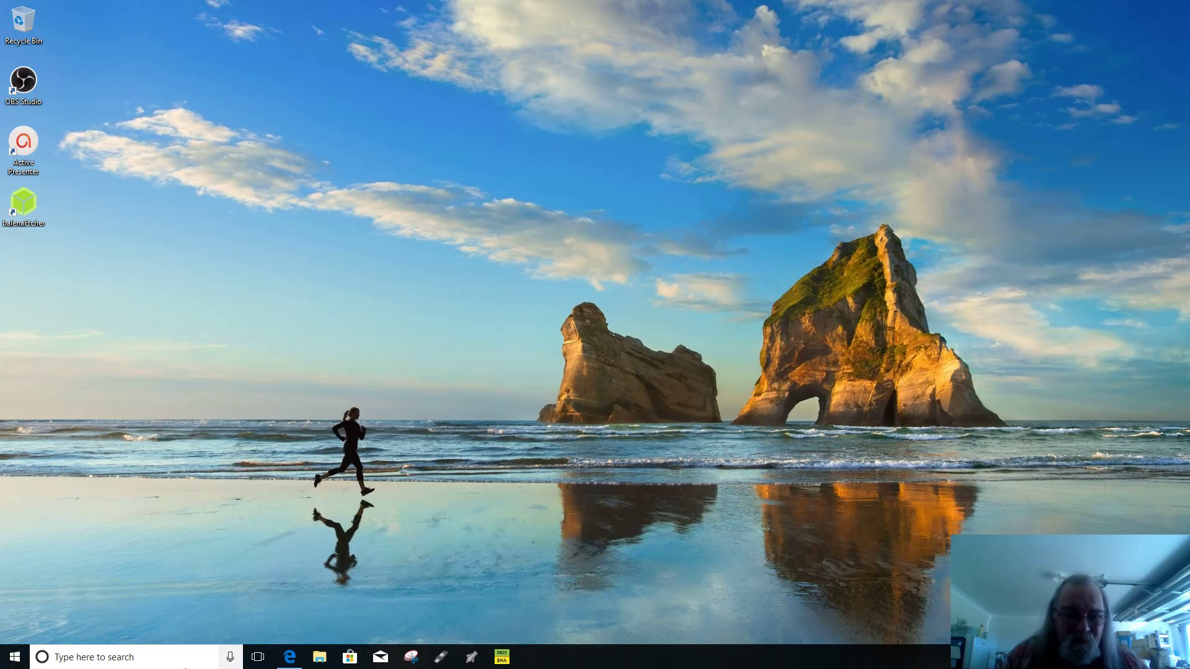
{"action": "left_click", "coordinate": [319, 659]}
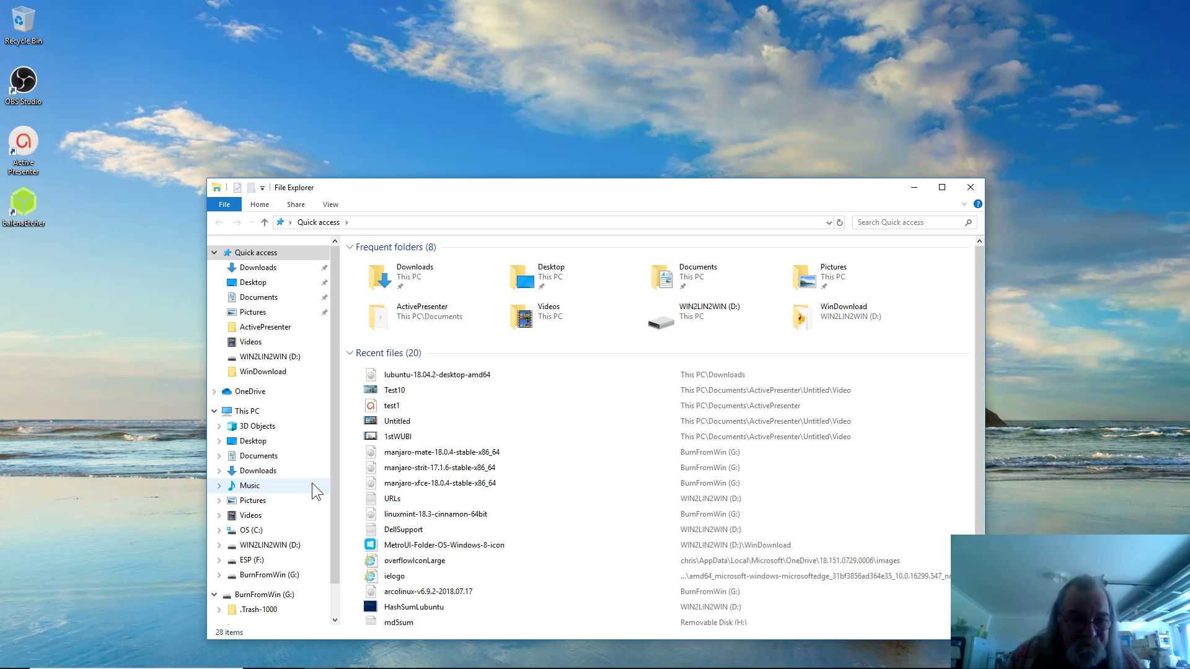
{"action": "scroll", "coordinate": [311, 483], "scroll_direction": "down", "scroll_amount": 2}
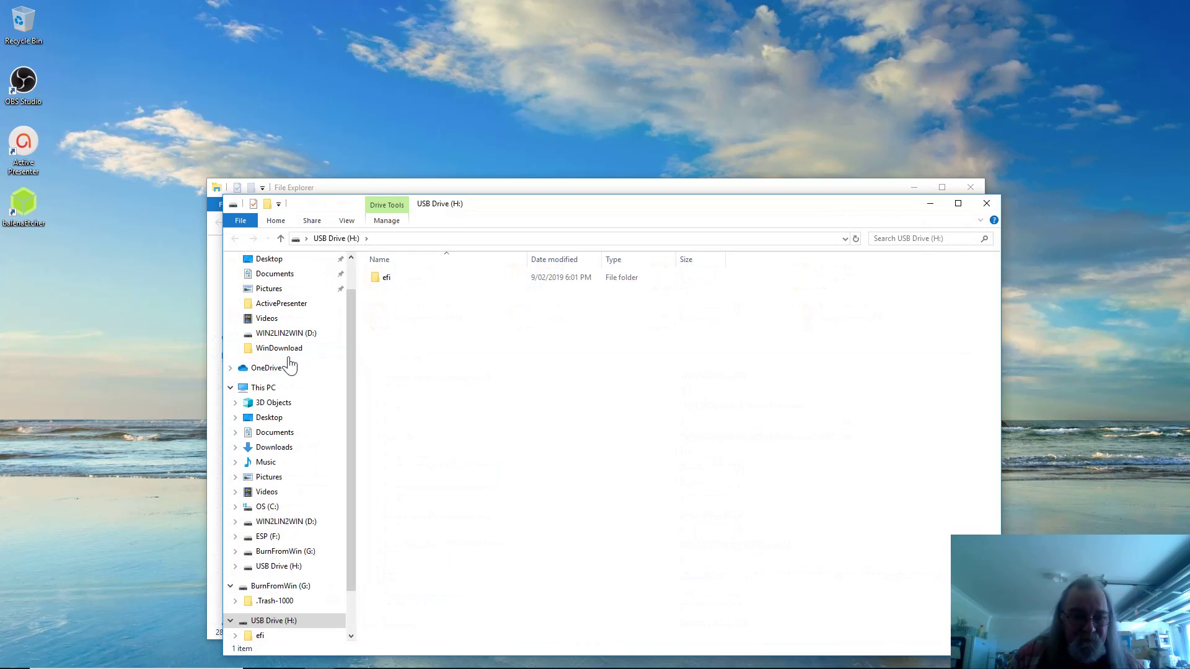
{"action": "left_click", "coordinate": [293, 567]}
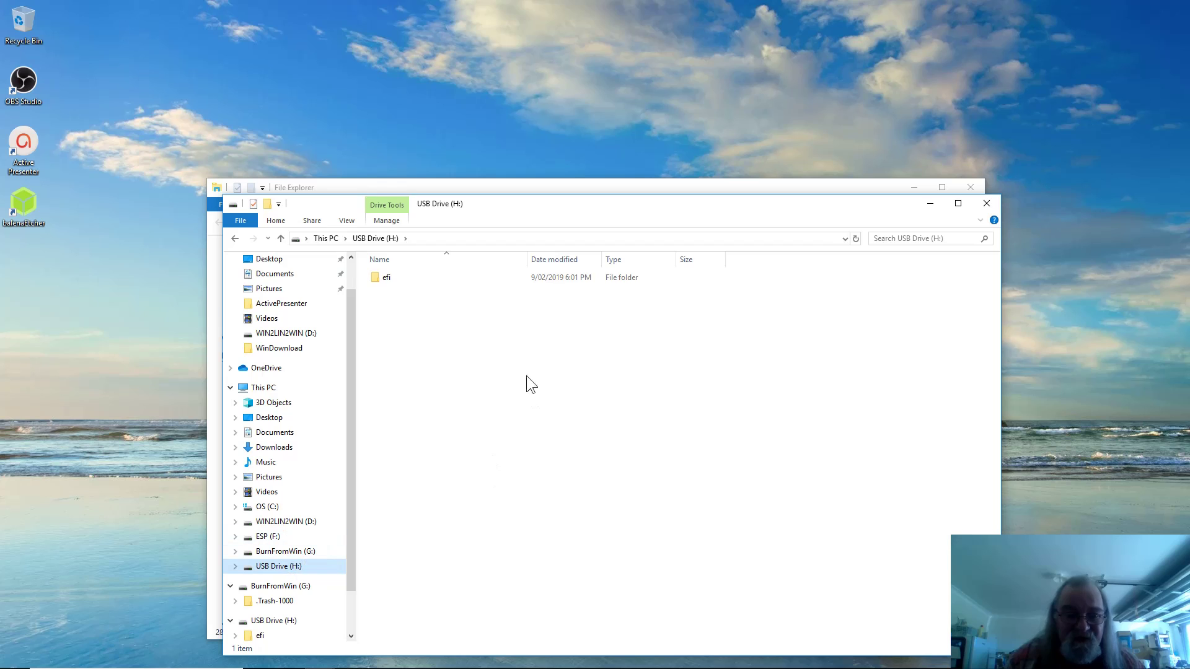